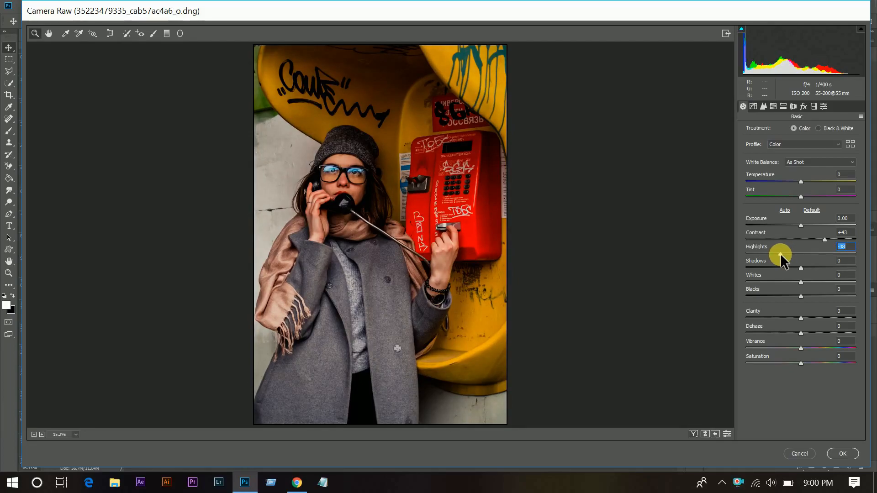
Raise the photo's Shadows to +78 and its Exposure to +0.15 in the basic adjustments
click(827, 276)
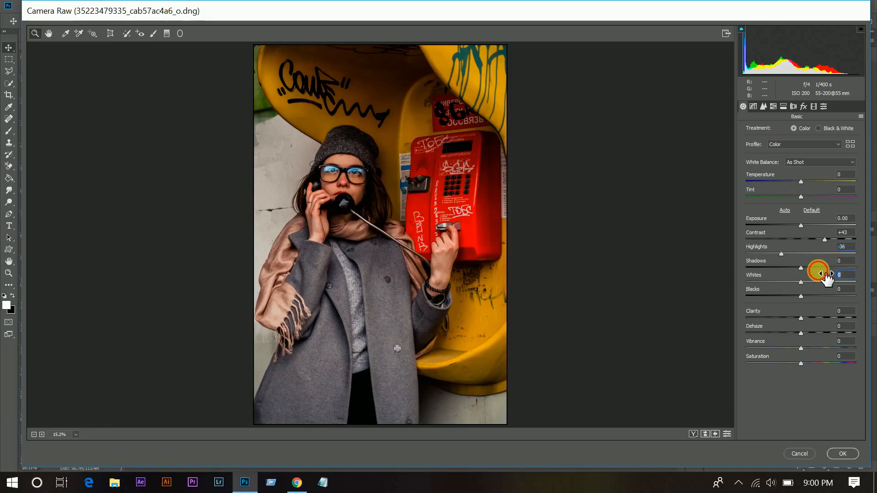
click(830, 264)
click(821, 266)
drag(827, 266, 844, 270)
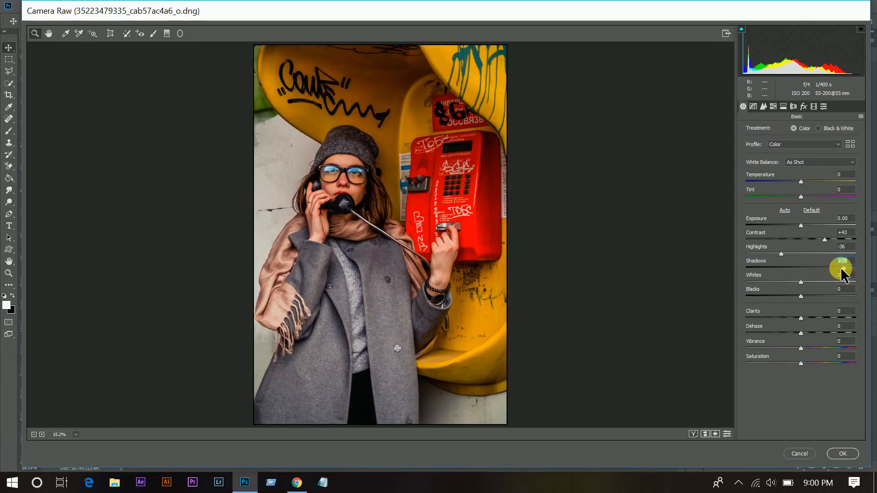
click(842, 220)
key(Up)
key(Up)
key(Up)
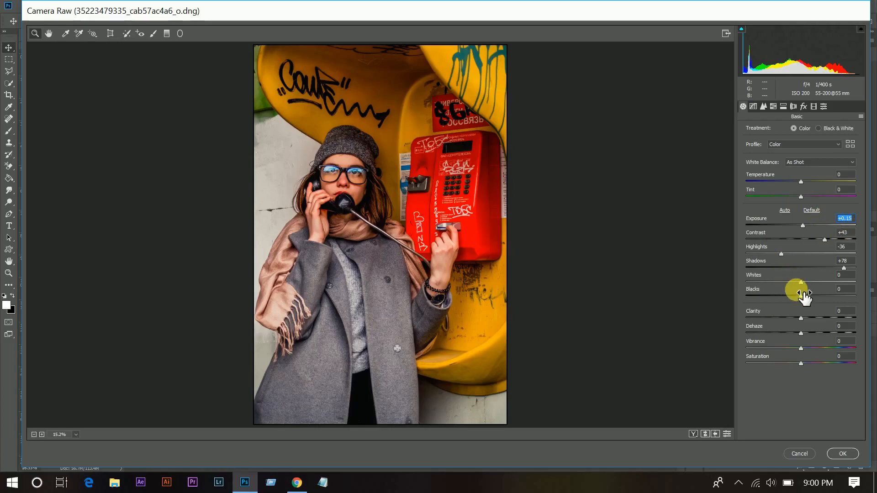
Set Whites to -11, Blacks to +23, Clarity to +51 and Vibrance to -20
click(794, 282)
drag(800, 295, 831, 319)
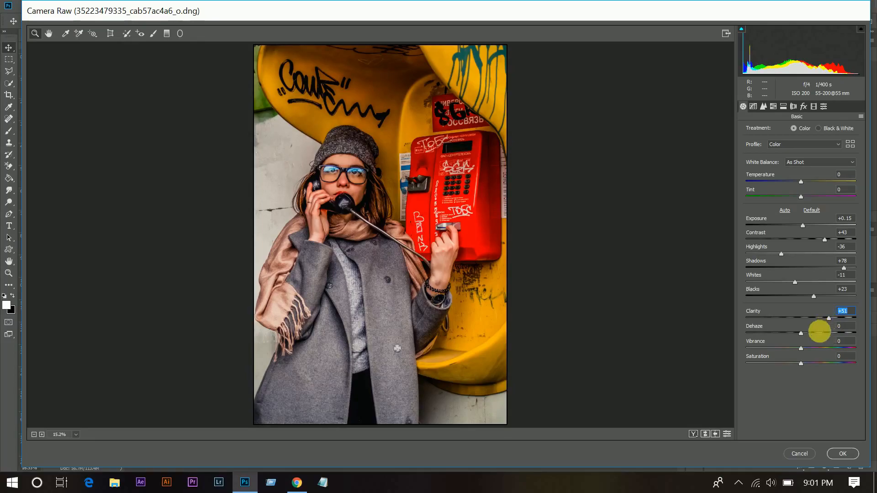
click(791, 347)
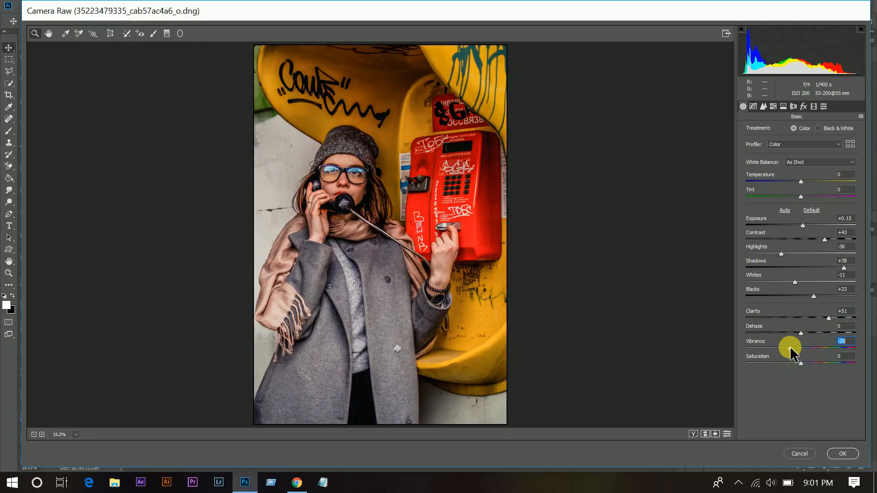
Lift the shadow end of the RGB point tone curve with a point at input 2, output 40
click(753, 107)
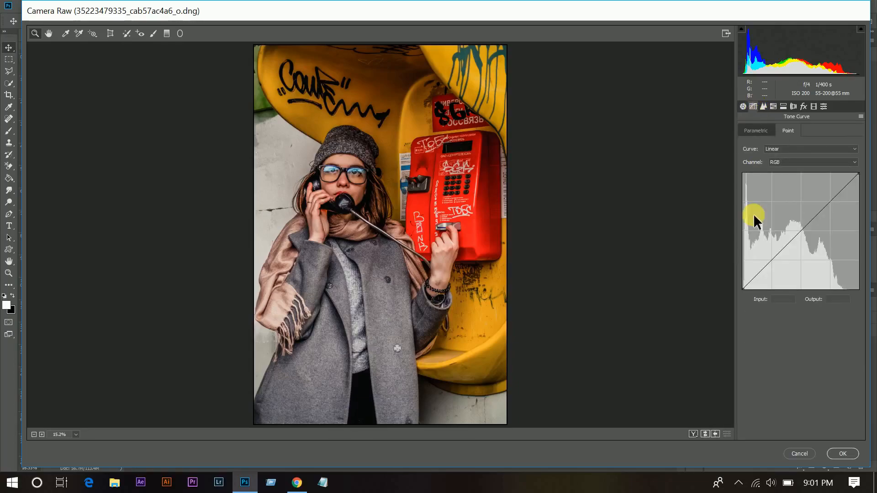
click(743, 288)
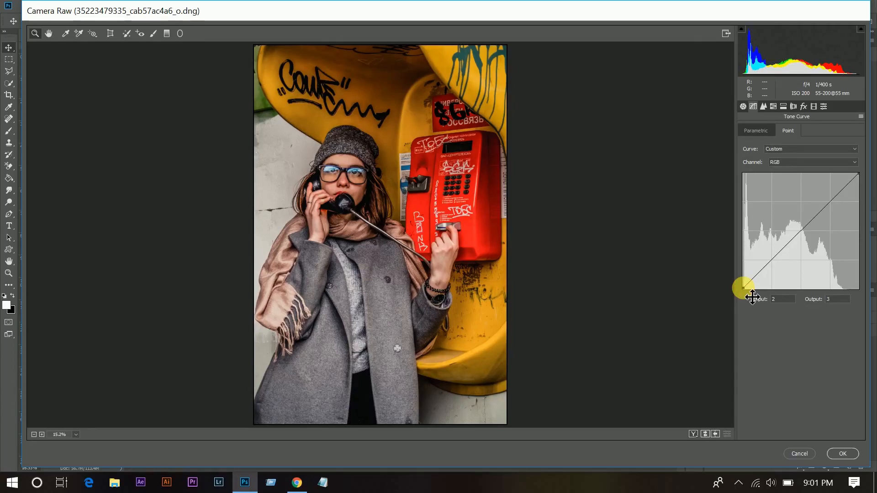
click(841, 299)
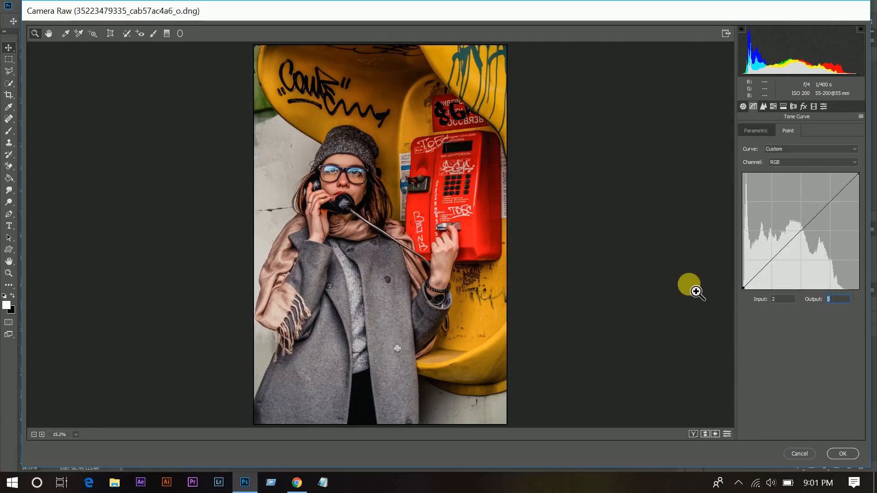
text(40)
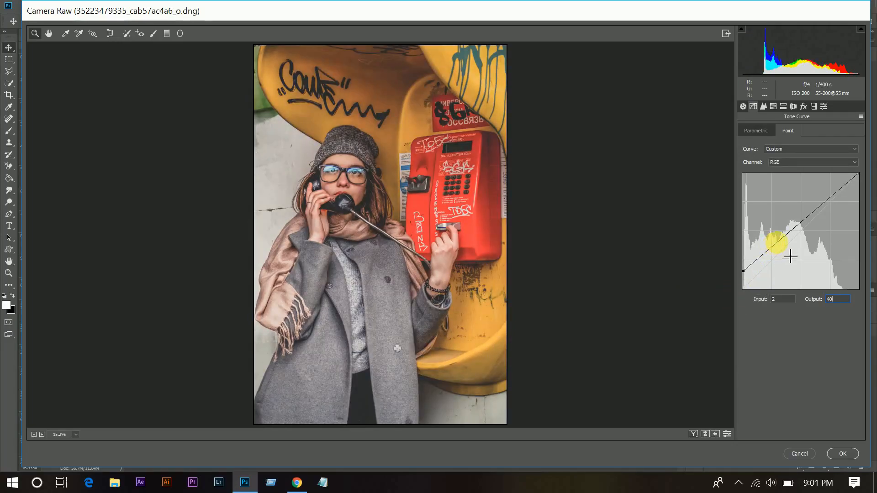
Add a lower-midtone point to the RGB tone curve at input 59, output 56
click(769, 247)
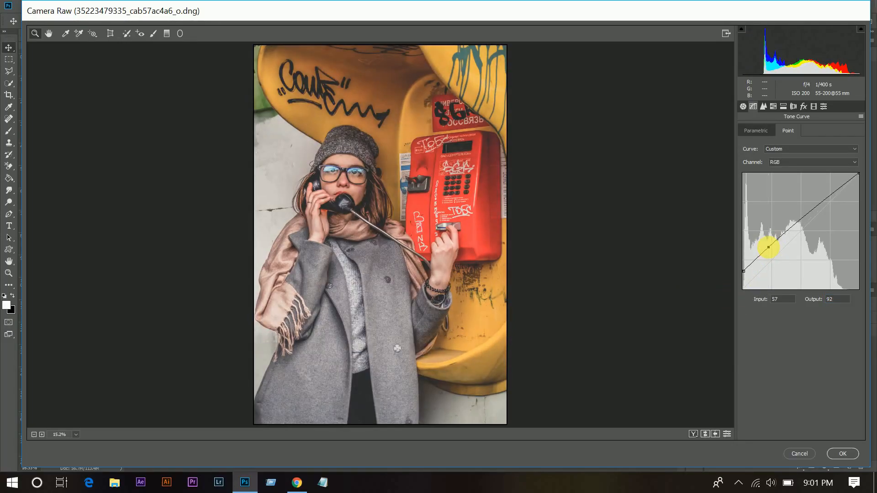
click(794, 302)
text(59)
click(843, 299)
text(56)
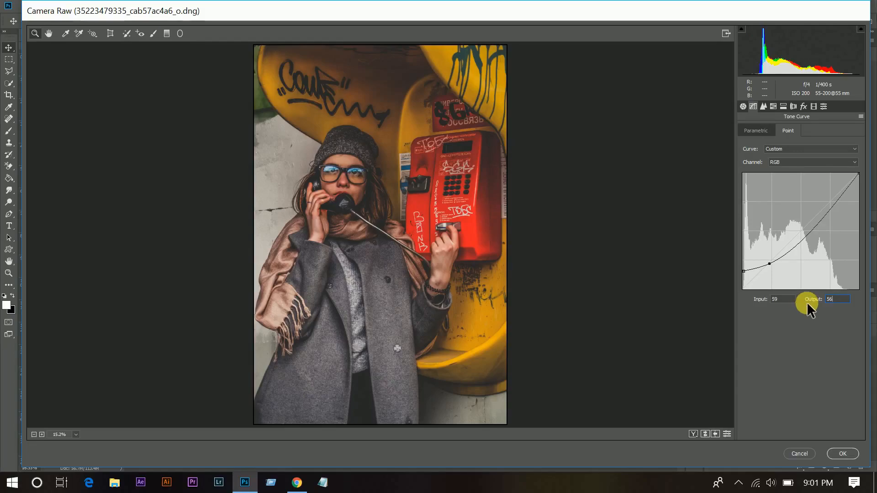
Add a midtone curve point at input 135, output 117, and lower the white endpoint to output 222
click(810, 232)
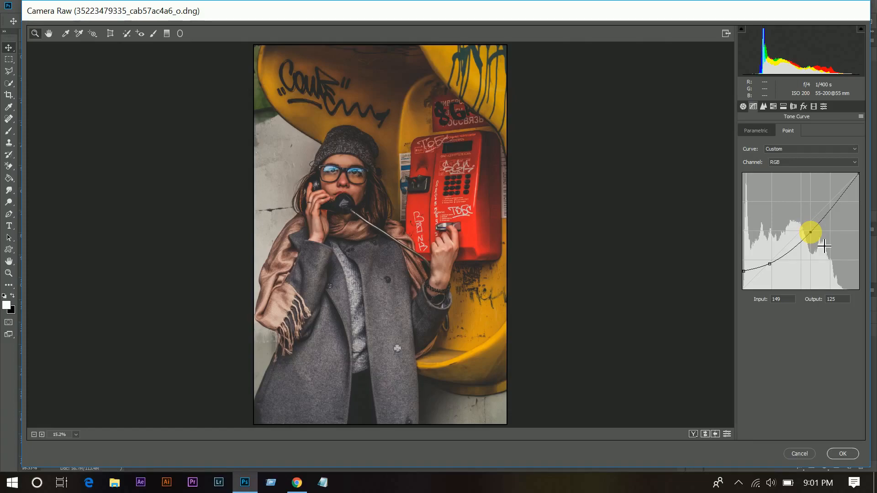
click(784, 300)
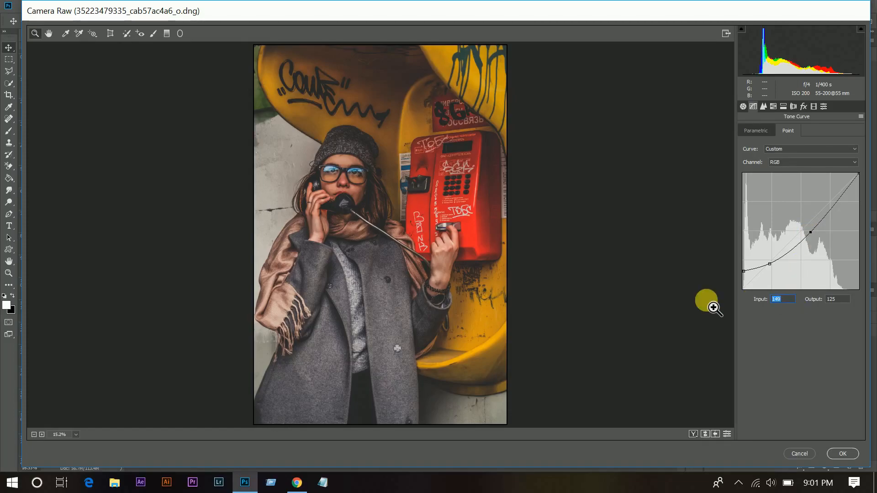
text(135)
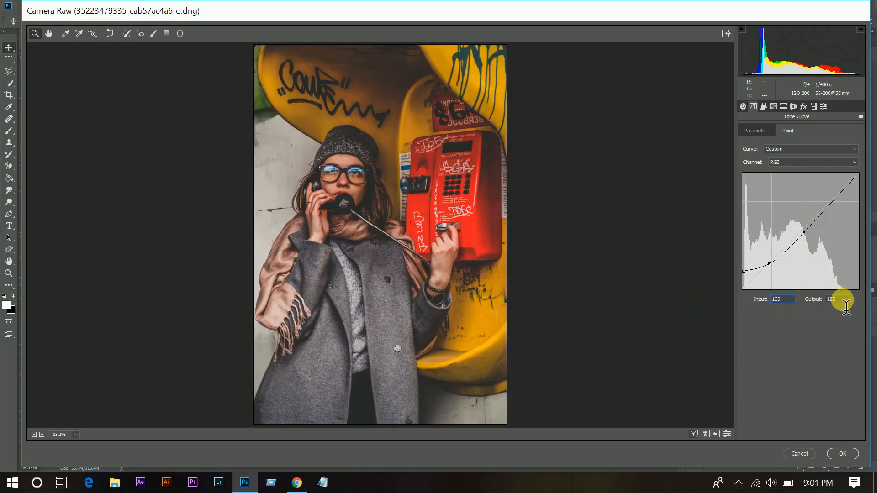
click(844, 300)
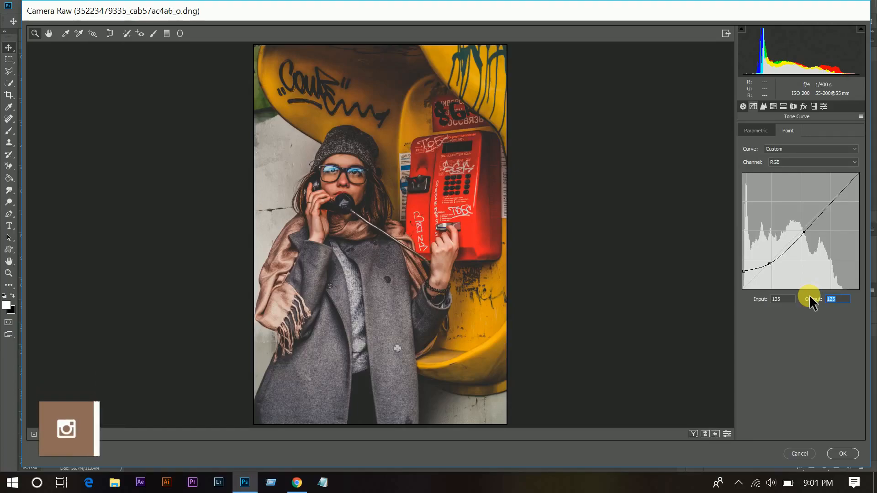
text(117)
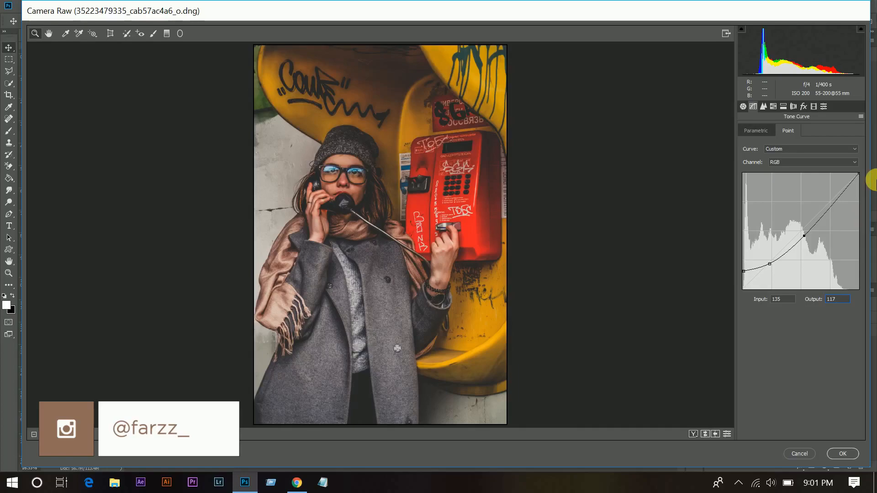
click(860, 175)
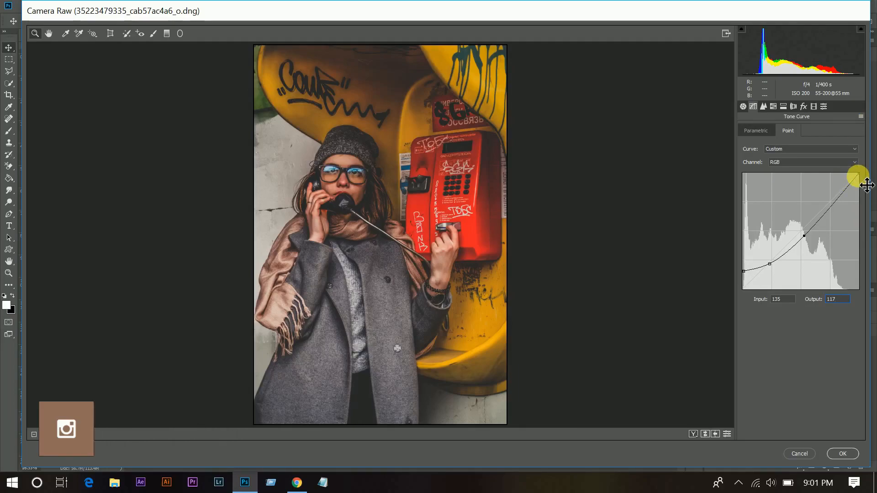
mouse_move(867, 180)
mouse_down()
mouse_move(871, 206)
mouse_move(874, 197)
mouse_up()
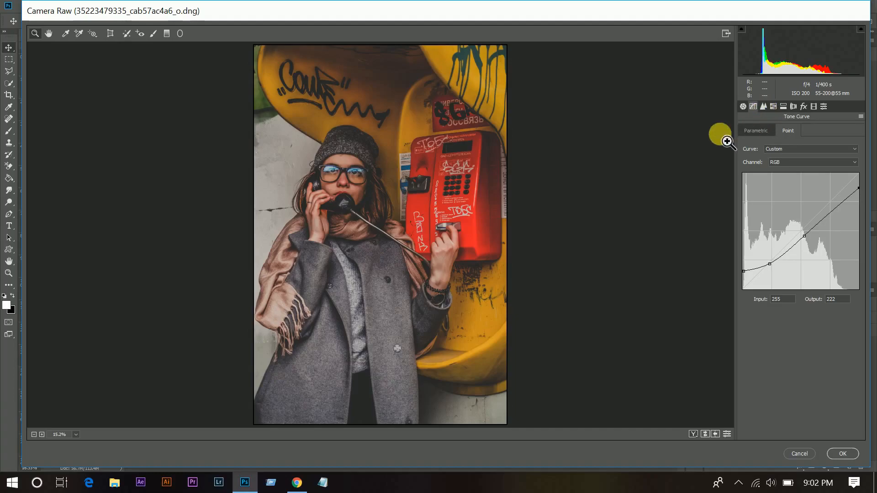
In the HSL adjustments, set the Greens hue to -43 and shift the Aquas hue slightly toward blue
click(773, 106)
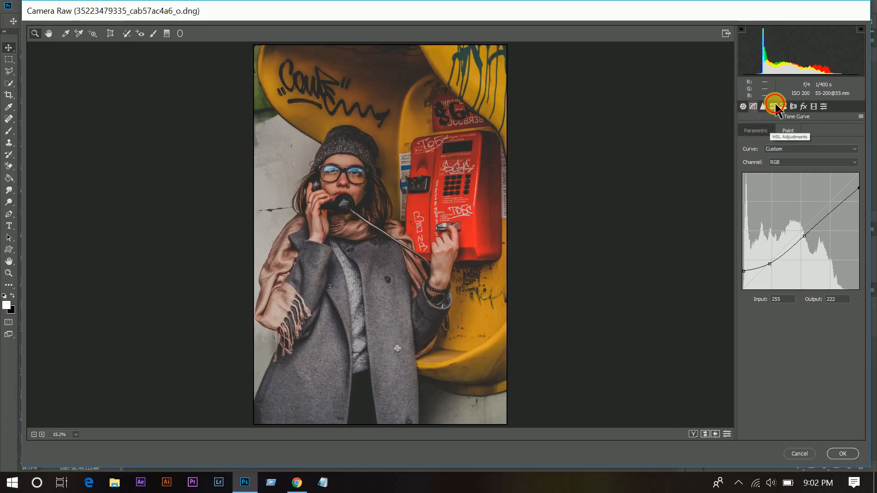
click(749, 131)
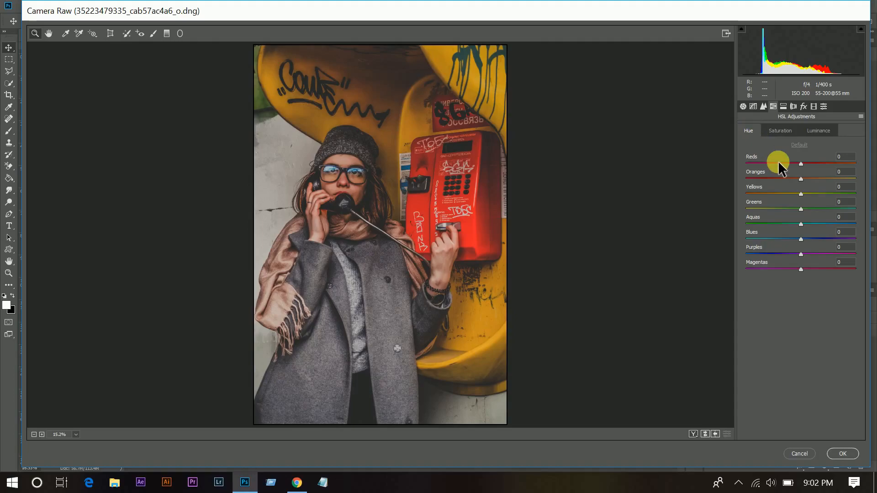
click(790, 207)
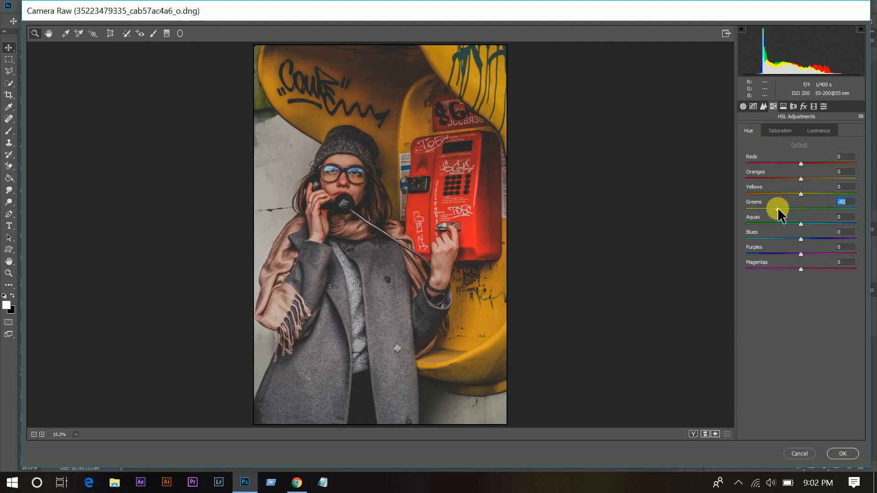
click(808, 225)
Set the HSL saturation of Reds to -23, Oranges to -3, Yellows to -15 and Greens to -85
click(788, 129)
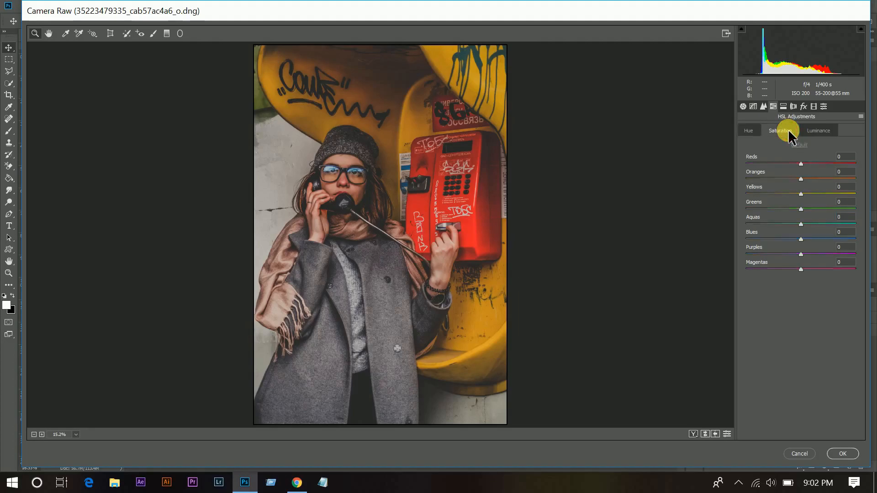
click(790, 162)
drag(791, 163, 788, 163)
key(Down)
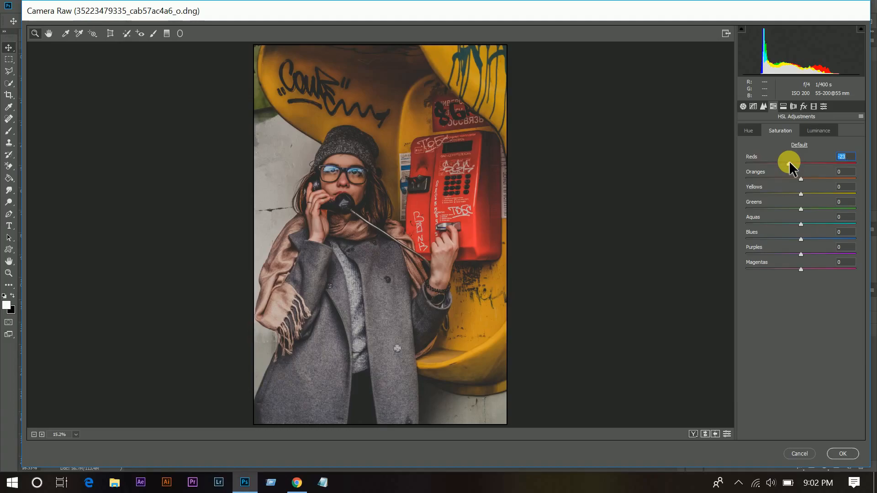
drag(799, 180, 799, 178)
click(787, 194)
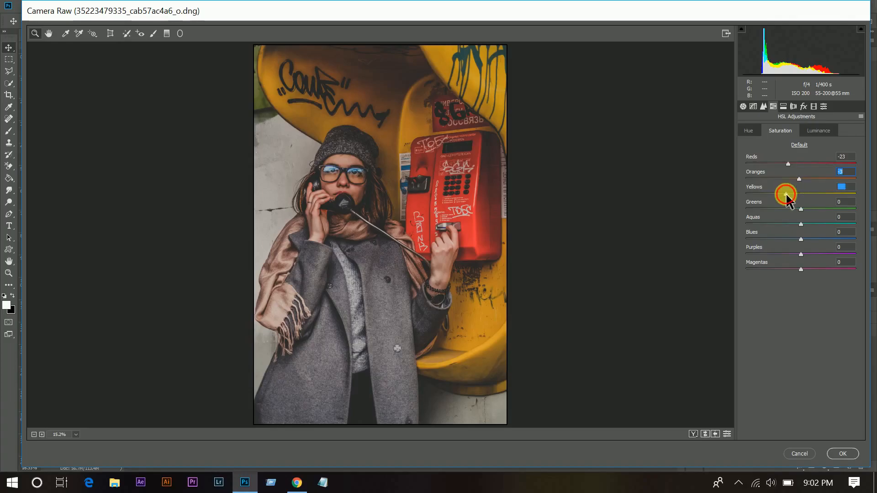
drag(786, 193, 794, 193)
drag(792, 196, 755, 228)
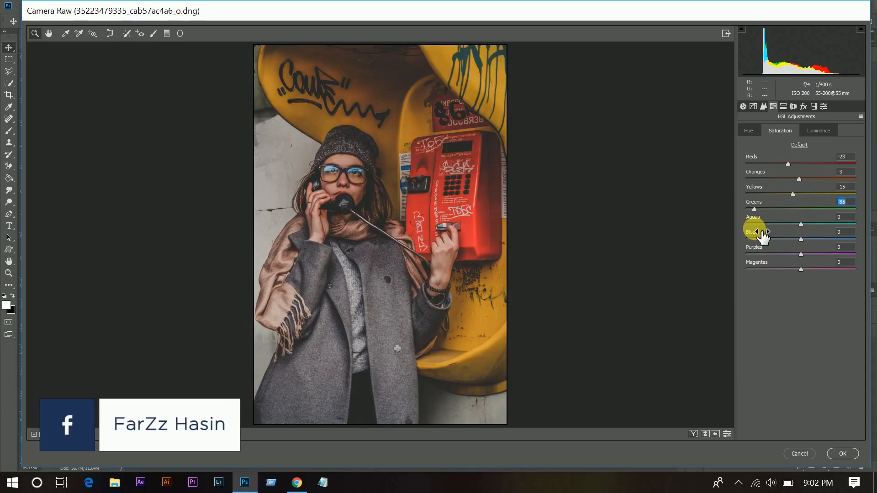
Lower the HSL saturation of Aquas to -51 and moderately reduce the saturation of Blues
drag(781, 224, 732, 223)
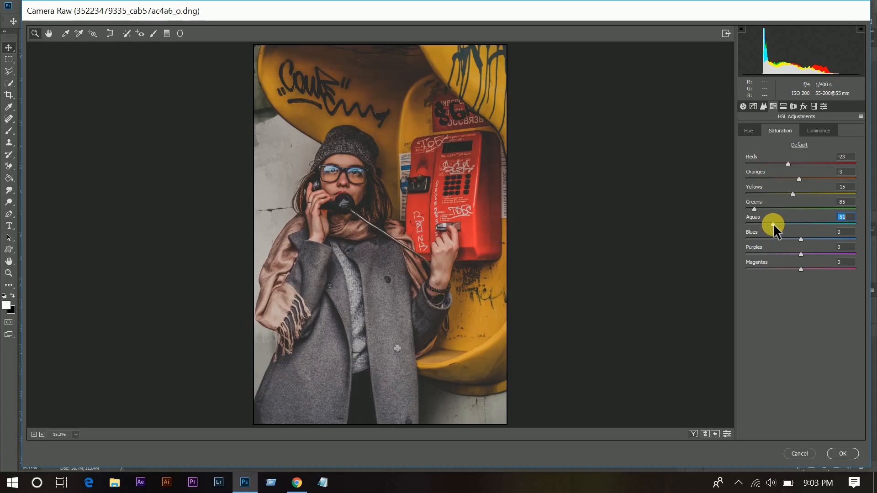
click(788, 238)
drag(788, 238, 786, 238)
Set the HSL luminance of Reds to -13, Oranges to +12, Yellows to -43, Greens to -53 and Aquas to -26
click(826, 129)
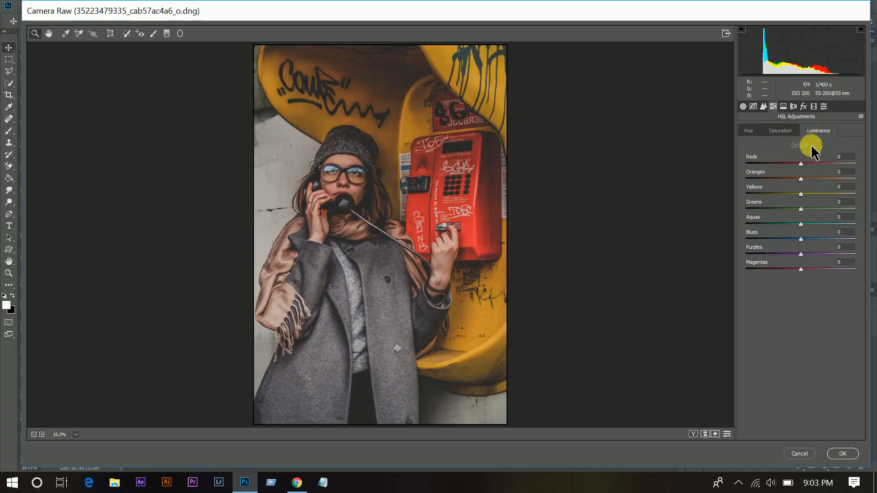
click(788, 163)
click(806, 179)
drag(786, 193, 777, 194)
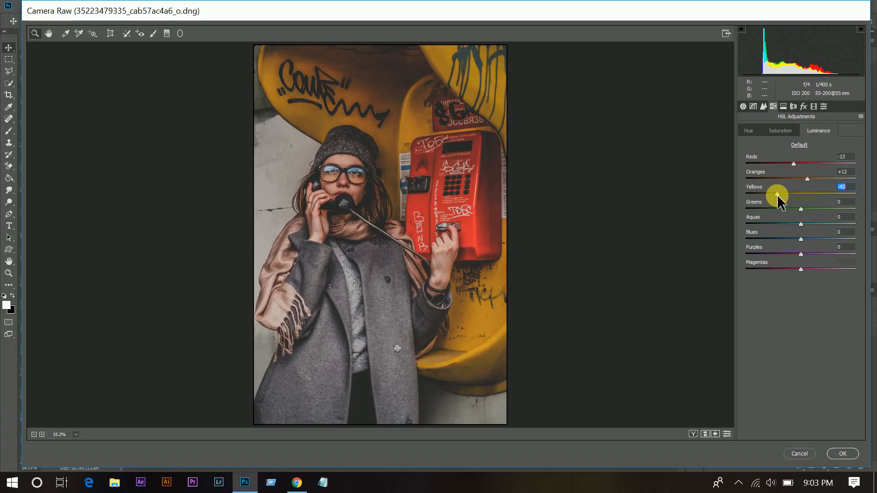
click(775, 209)
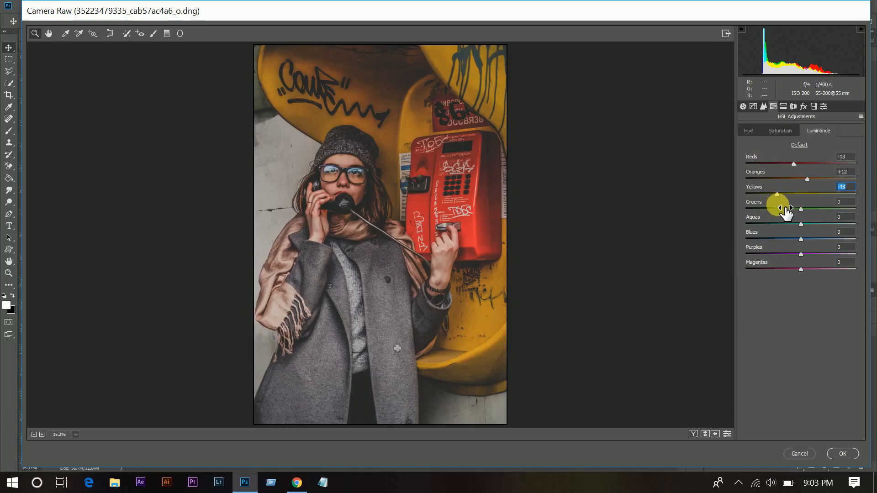
drag(775, 209, 788, 223)
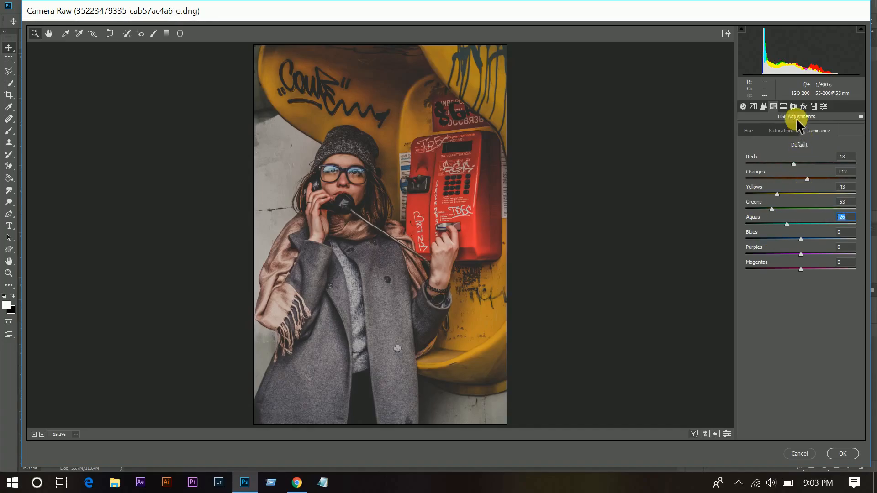
Set the split toning Balance to +100 and tint the highlights with Hue 70 and Saturation 6
click(782, 107)
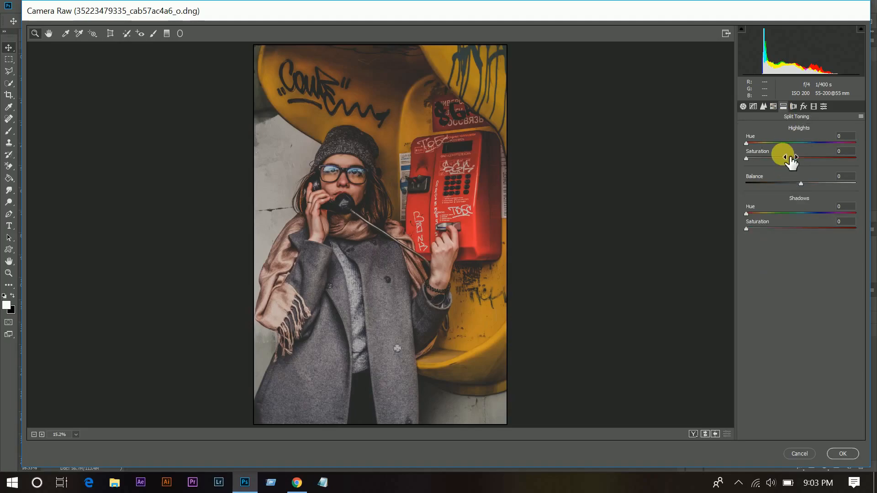
drag(839, 184, 861, 190)
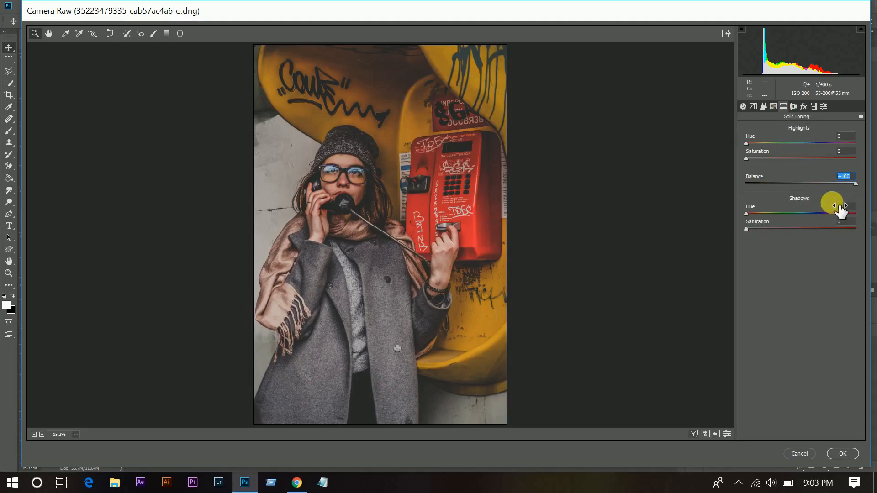
drag(783, 143, 767, 144)
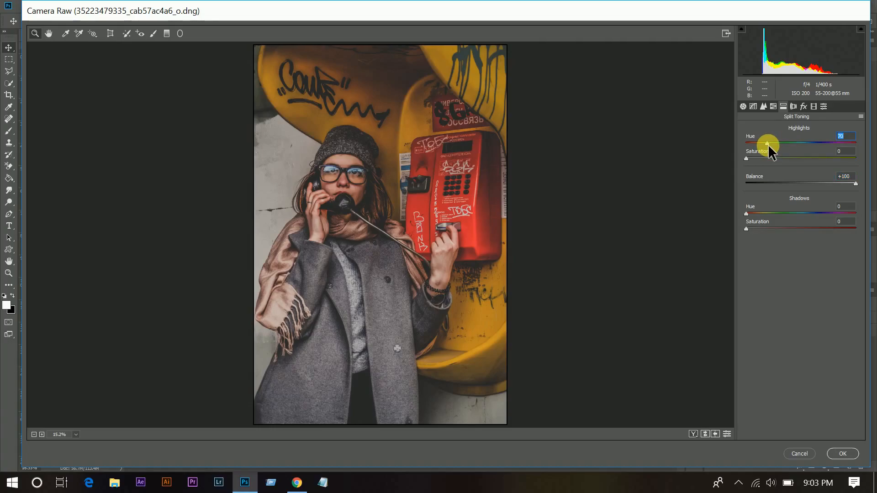
click(755, 157)
drag(756, 156, 754, 158)
drag(754, 158, 754, 160)
Tint the split toning shadows with Hue 233 and Saturation 10
click(773, 213)
mouse_move(779, 215)
mouse_down()
mouse_move(771, 212)
mouse_move(796, 213)
mouse_up()
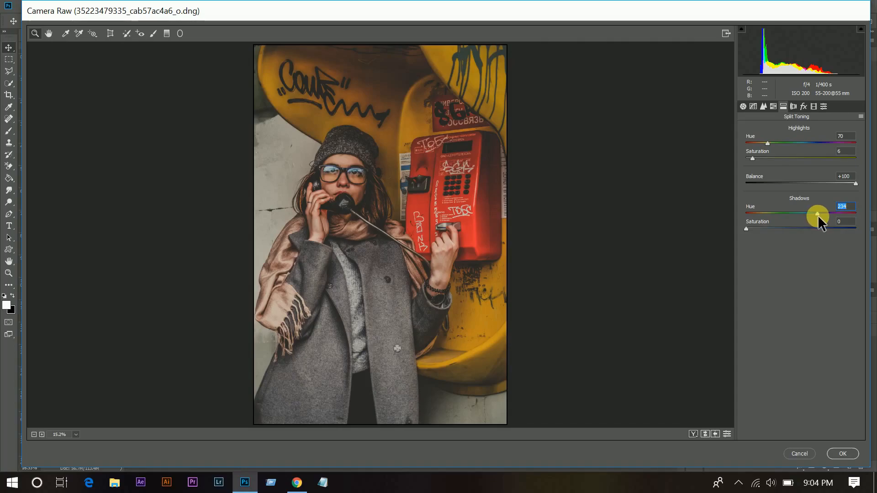
drag(818, 215, 761, 228)
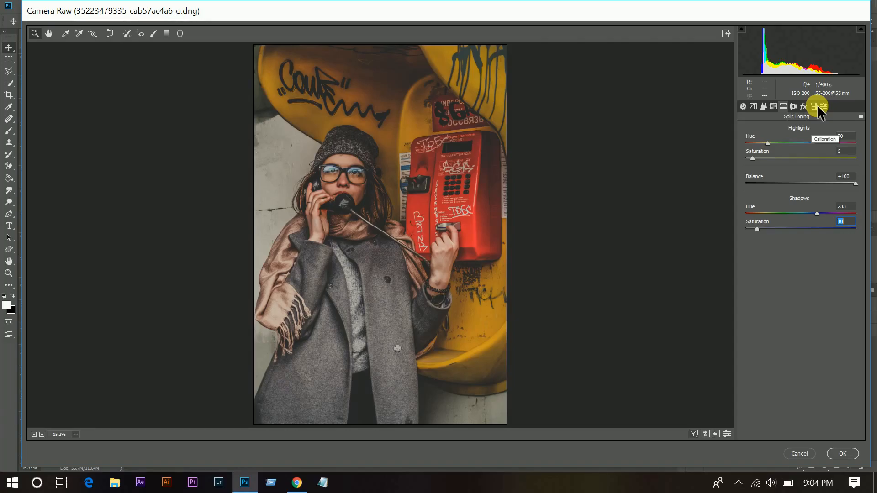
Add grain with an Amount of 6 and shift the calibration Blue Primary Hue to about -17
click(804, 106)
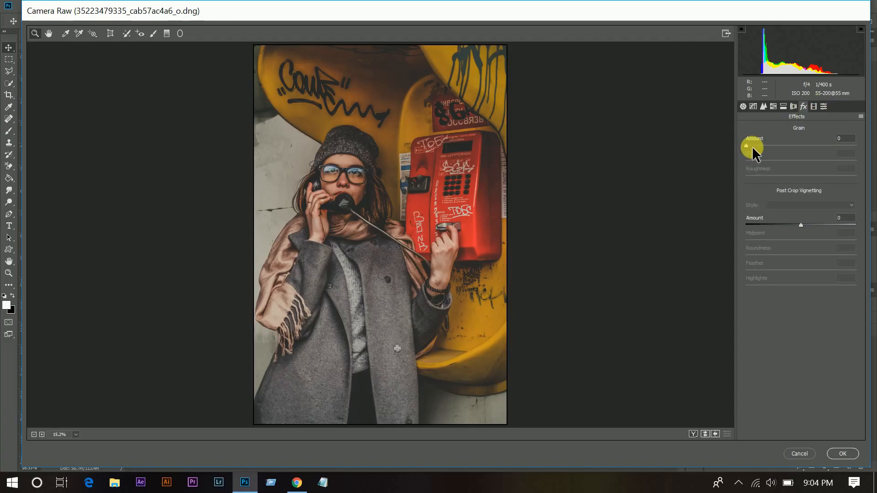
click(752, 146)
click(814, 108)
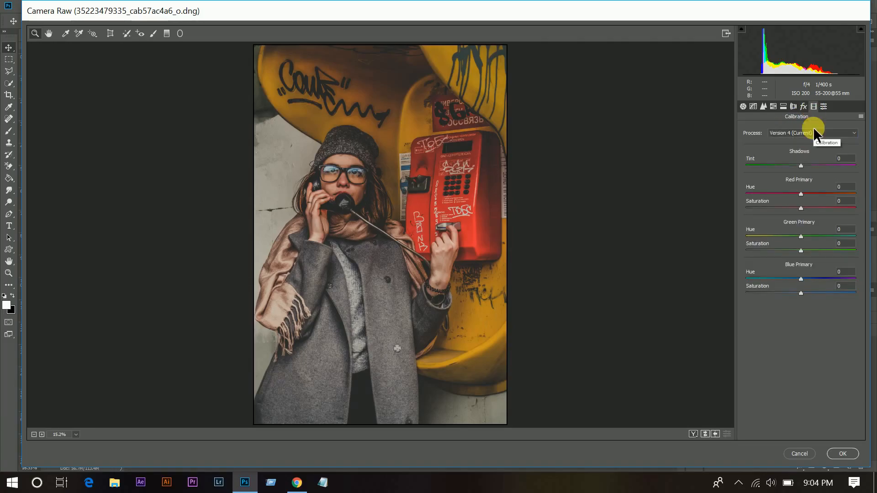
drag(796, 278, 792, 277)
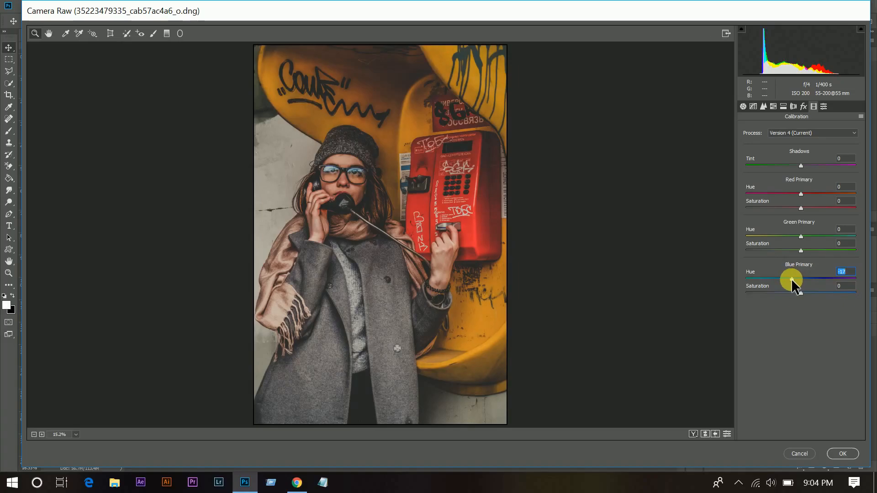
key(Down)
Set the basic Highlights to -18 and darken the edges with a post crop vignetting Amount of -9
click(744, 107)
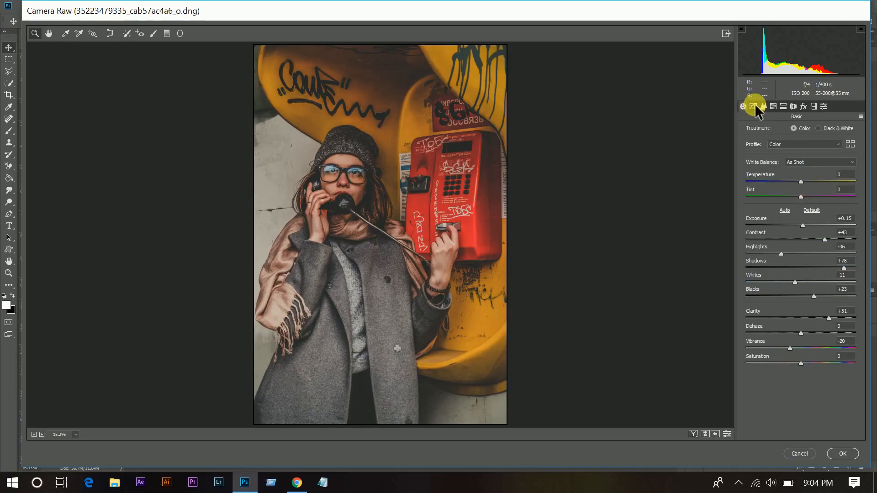
click(788, 253)
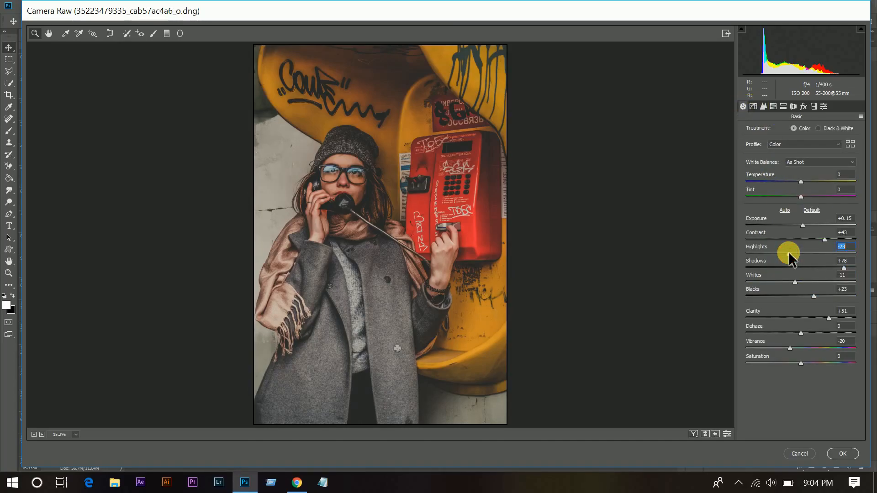
click(803, 106)
drag(801, 227, 795, 225)
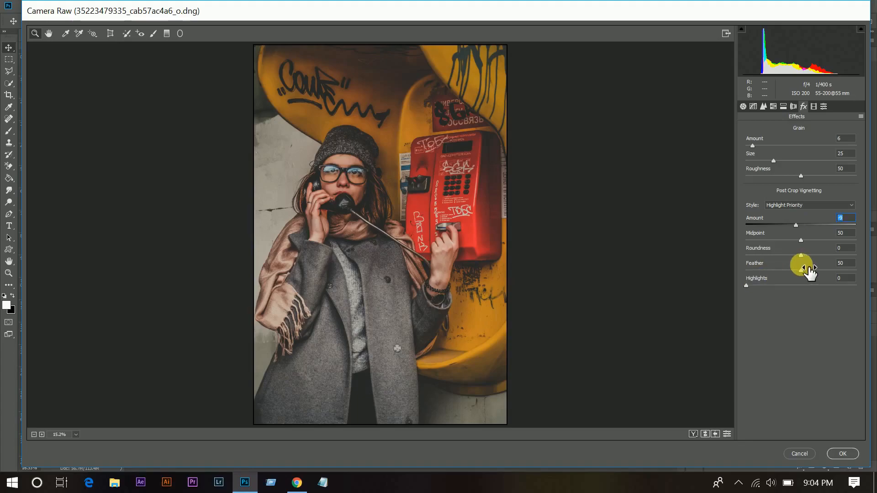
Check the basic Shadows setting at +78 and compare the photo before and after grading side by side
click(750, 106)
click(744, 106)
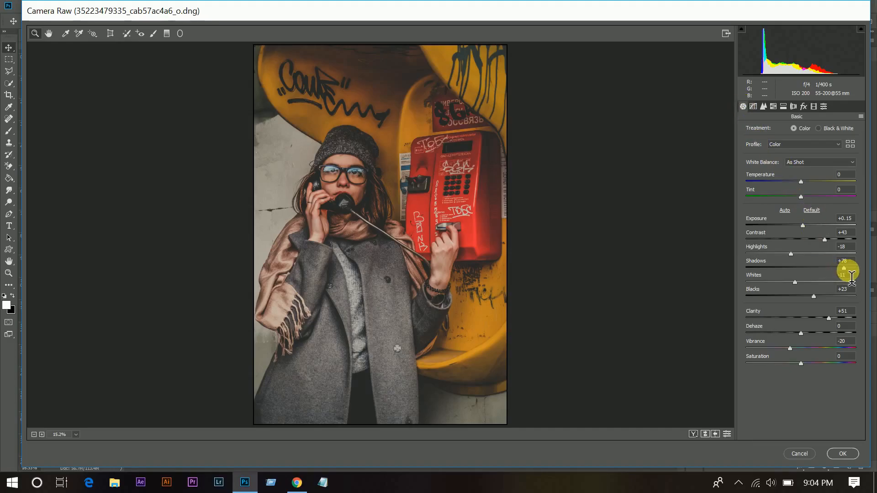
drag(848, 266, 845, 266)
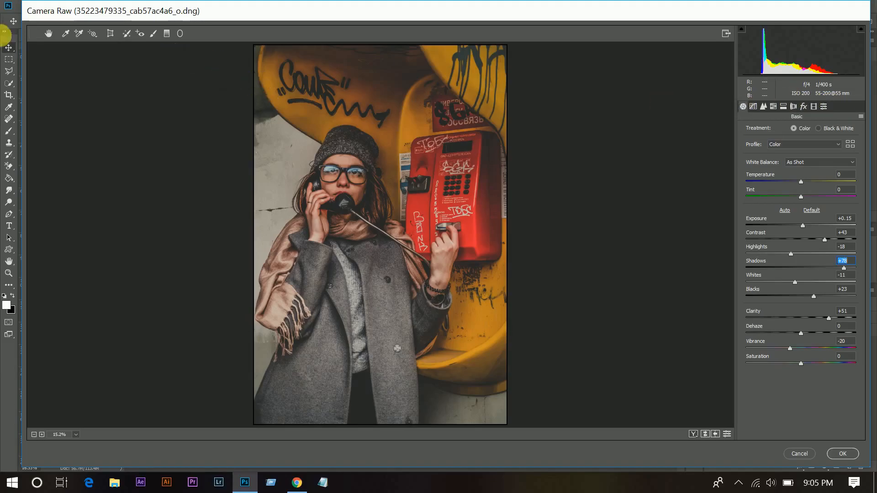
key(q)
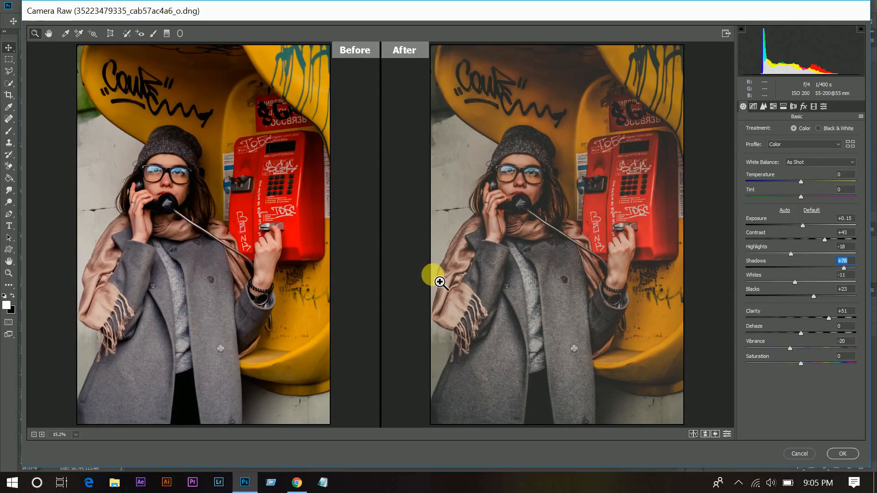
Apply the Camera Raw filter and toggle the visibility of Layer 1 to compare the grade with the original
click(834, 452)
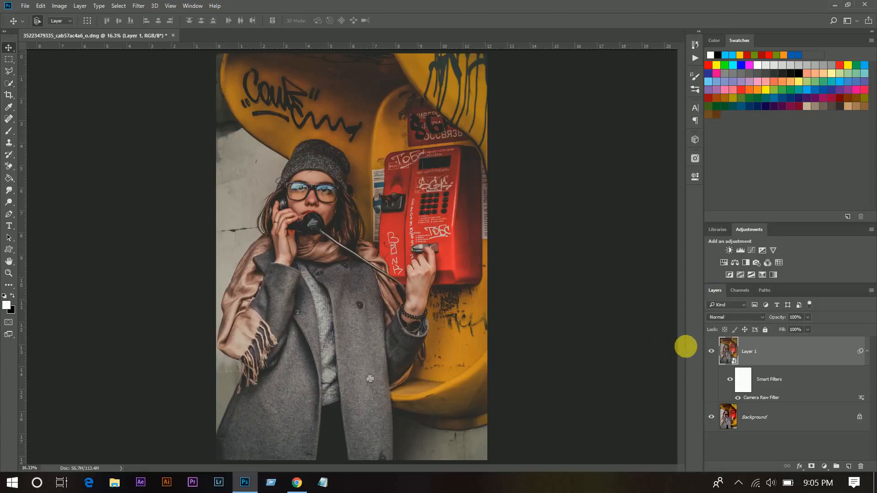
click(712, 351)
click(712, 351)
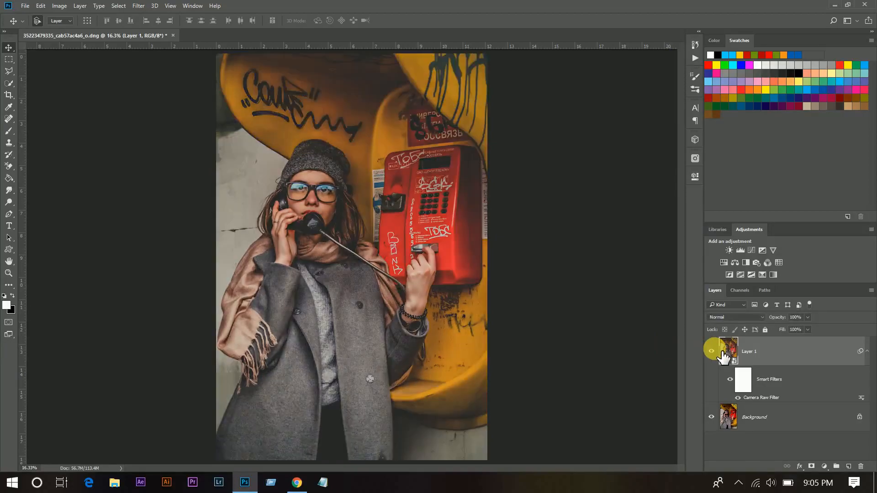